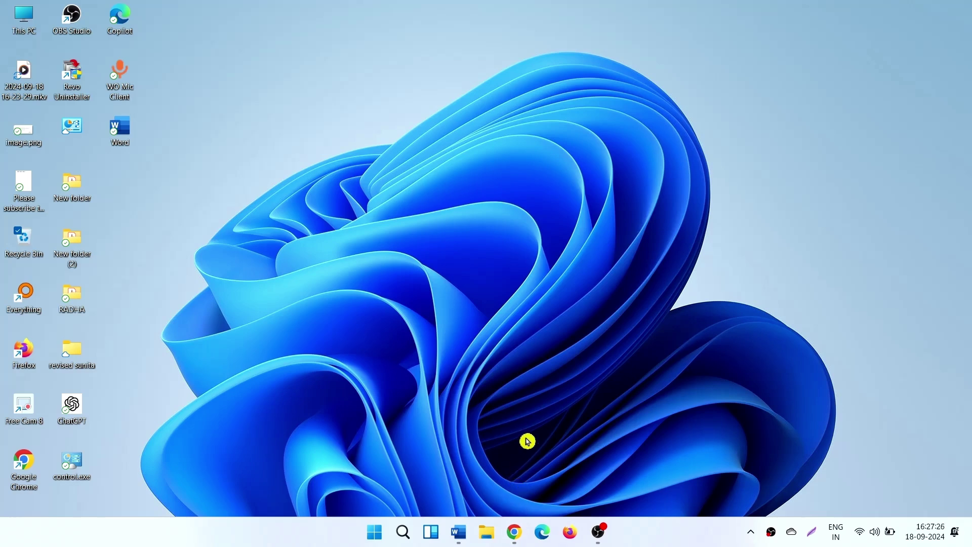
{"action": "scroll", "coordinate": [254, 304], "scroll_direction": "up", "scroll_amount": 1}
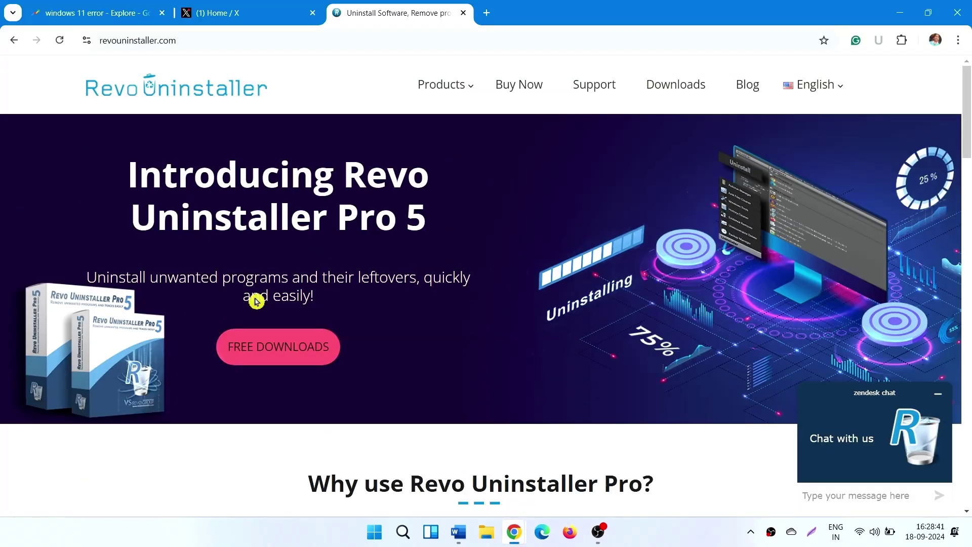
Download revosetup.exe using the Freeware FREE DOWNLOAD option on revouninstaller.com.
{"action": "left_click", "coordinate": [279, 352]}
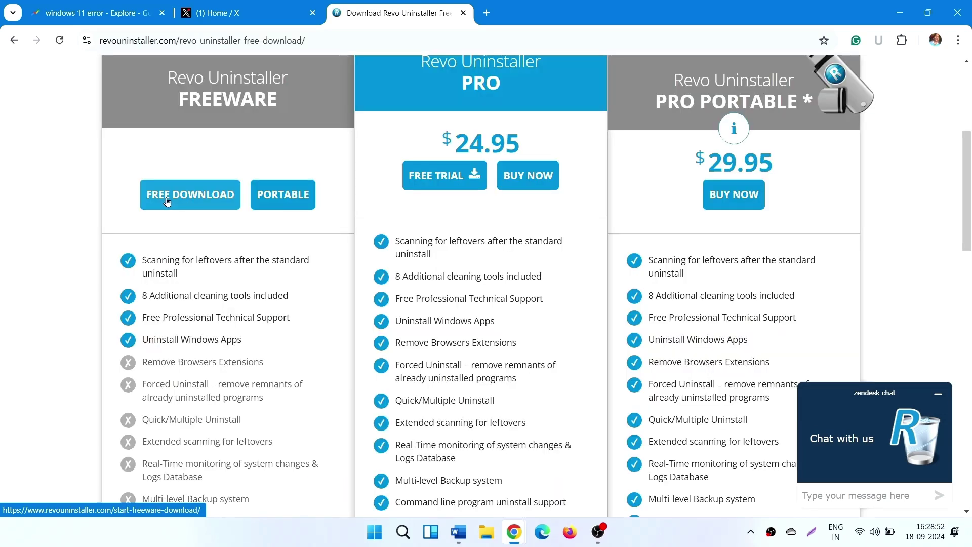
{"action": "left_click", "coordinate": [184, 199]}
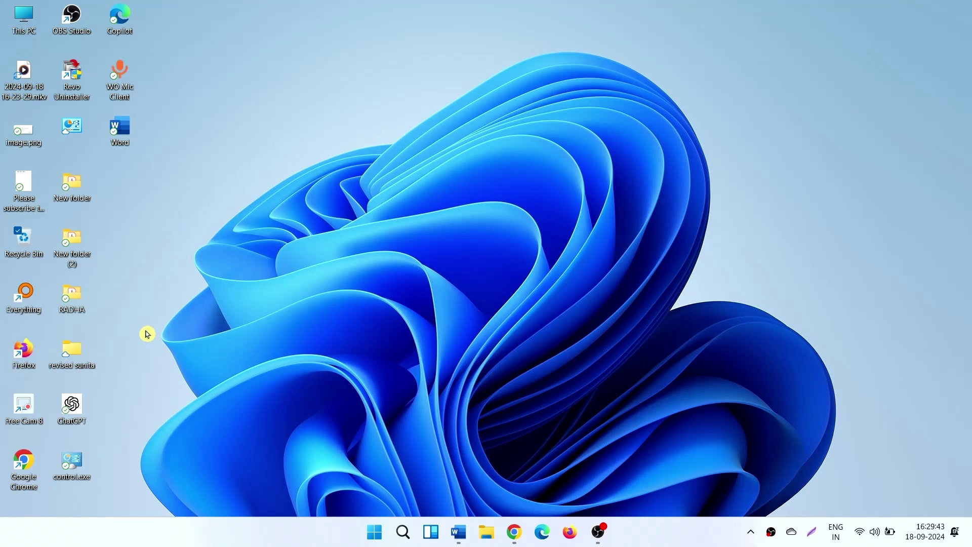
Launch Revo Uninstaller 2.4.5 from its desktop shortcut's context menu.
{"action": "left_click", "coordinate": [72, 82]}
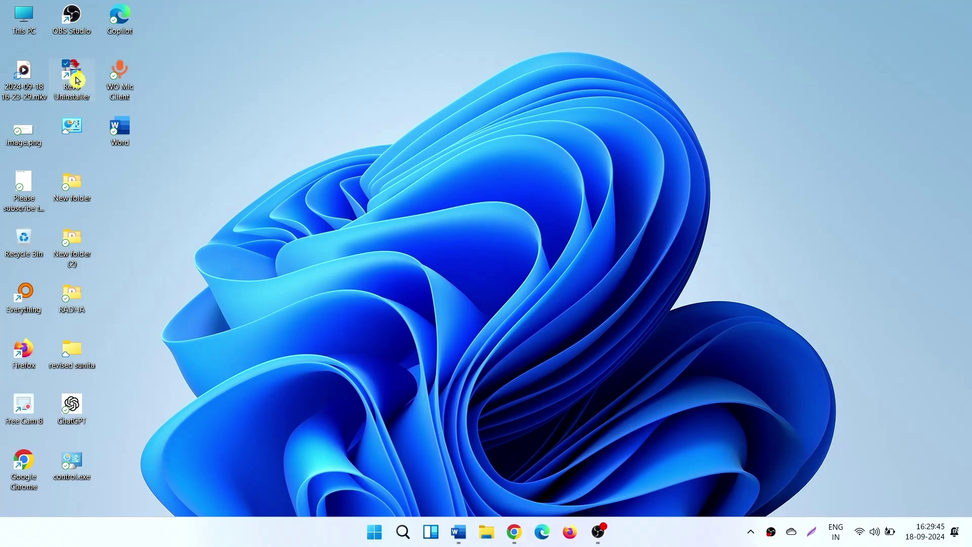
{"action": "right_click", "coordinate": [76, 79]}
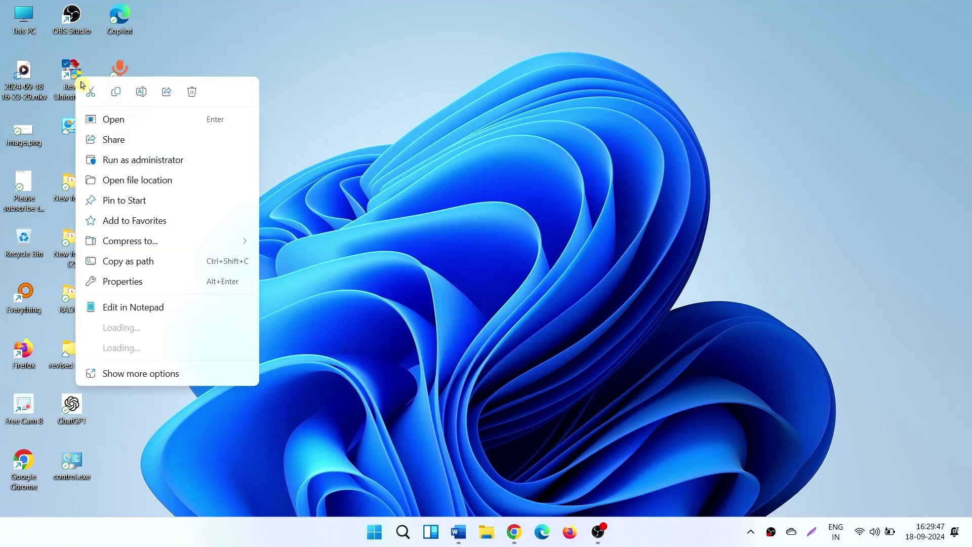
{"action": "left_click", "coordinate": [113, 120]}
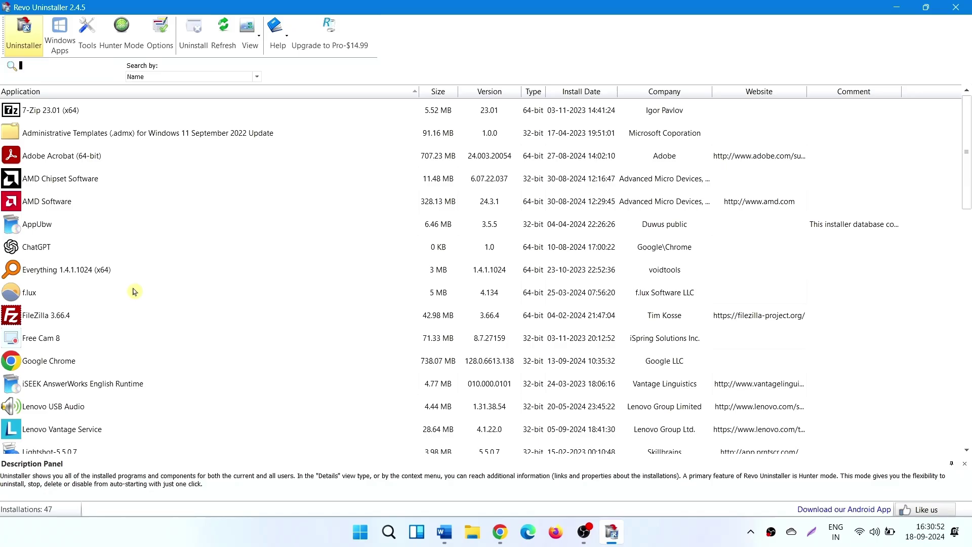
Uninstall Adobe Acrobat (64-bit), creating a system restore point first.
{"action": "right_click", "coordinate": [69, 158]}
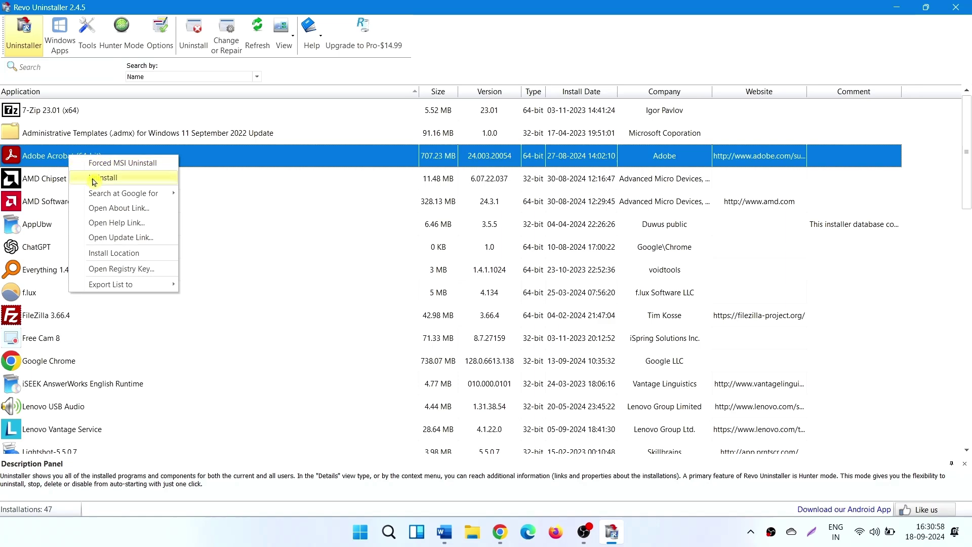
{"action": "left_click", "coordinate": [93, 179]}
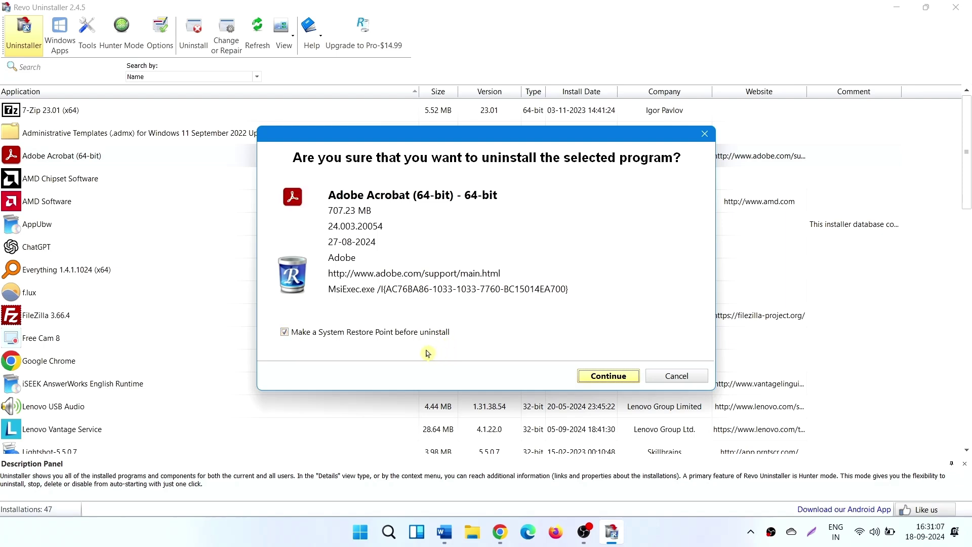
{"action": "left_click", "coordinate": [286, 333]}
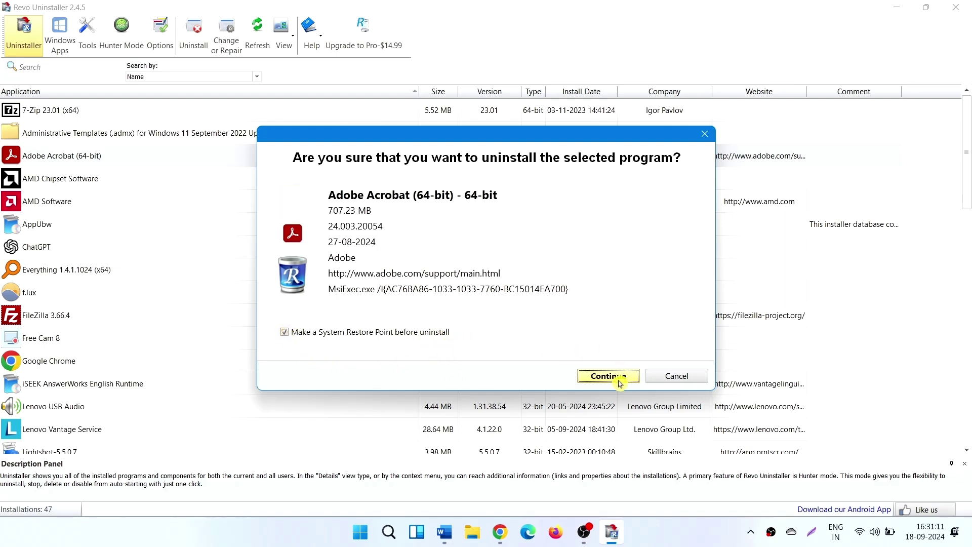
{"action": "left_click", "coordinate": [618, 380]}
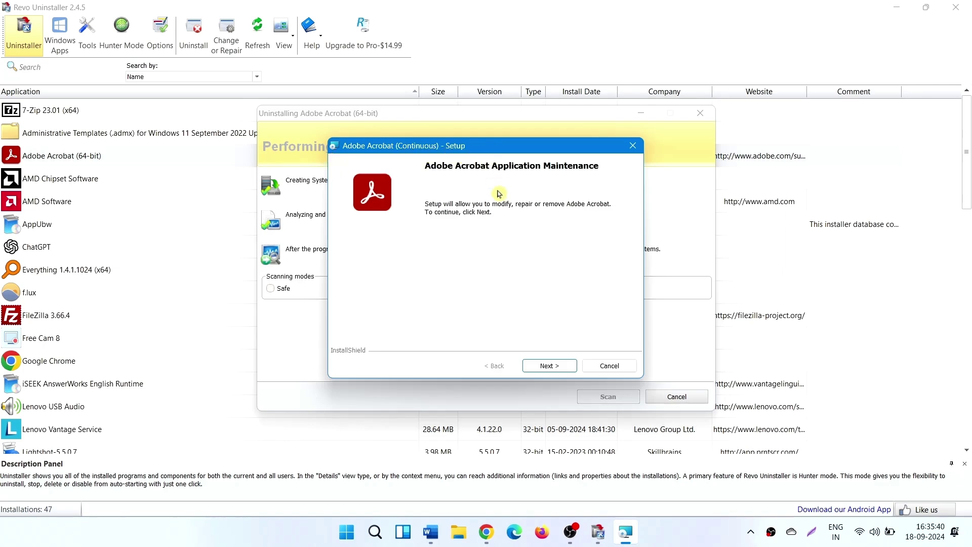
Choose Remove in Acrobat's maintenance setup, uninstall it, and finish the wizard.
{"action": "left_click", "coordinate": [548, 367]}
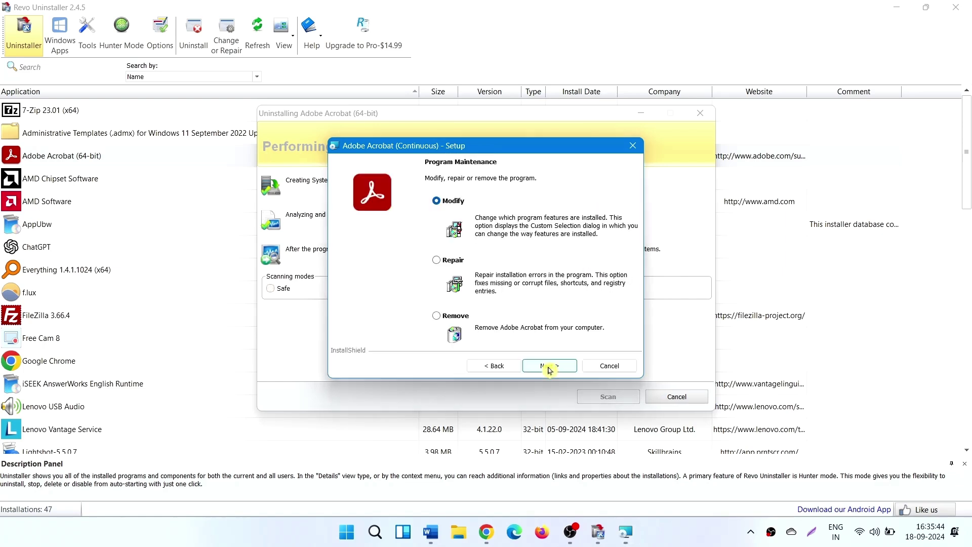
{"action": "left_click", "coordinate": [437, 318]}
{"action": "left_click", "coordinate": [551, 368]}
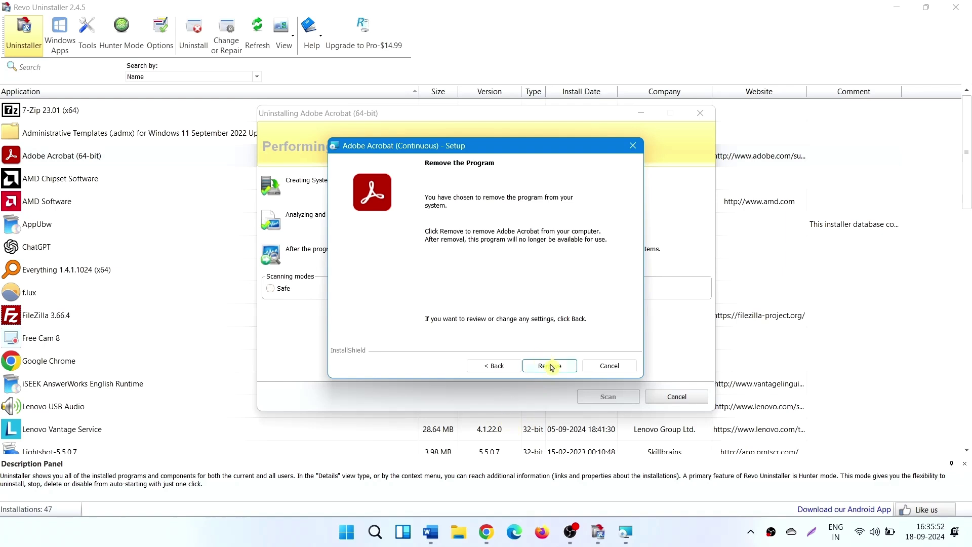
{"action": "left_click", "coordinate": [551, 368]}
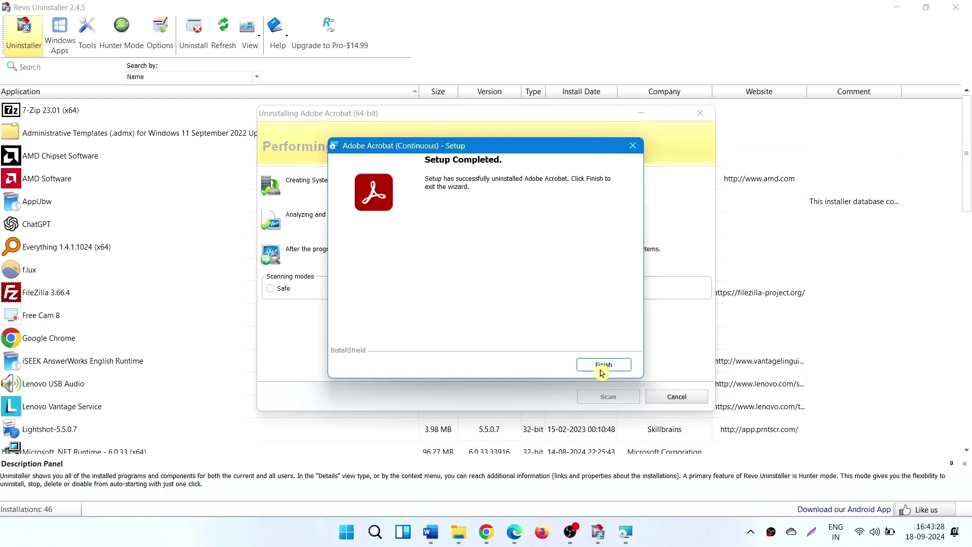
{"action": "left_click", "coordinate": [602, 365]}
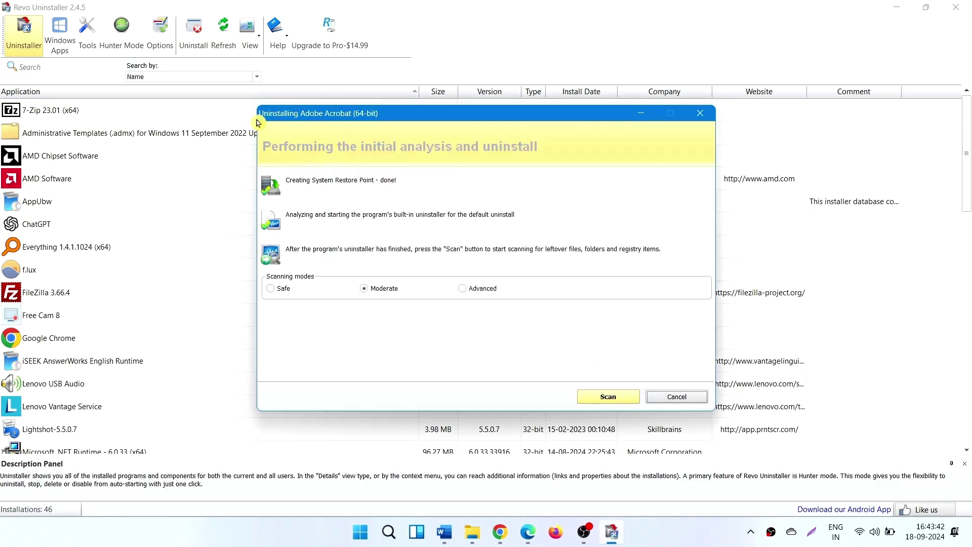
Scan for Acrobat leftovers and delete all leftover registry items.
{"action": "left_click", "coordinate": [584, 398]}
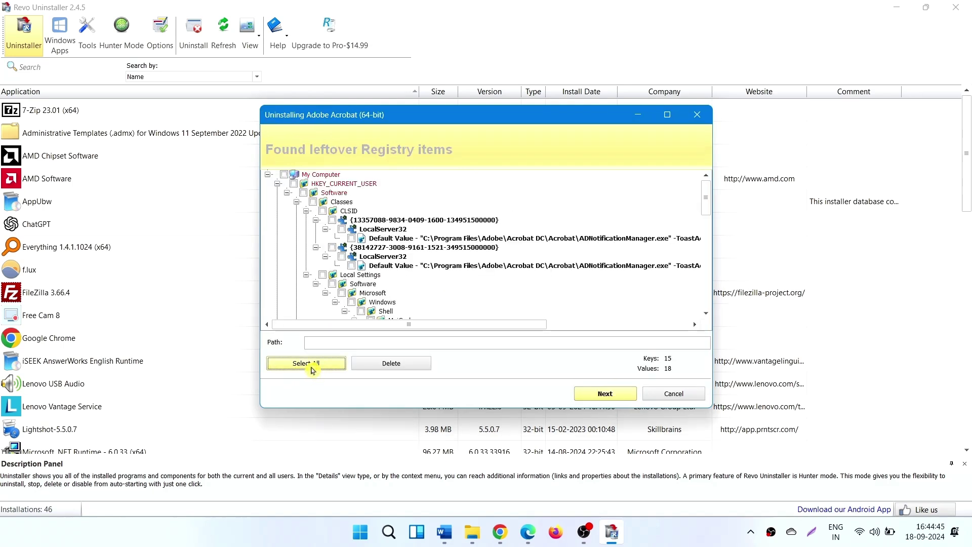
{"action": "left_click", "coordinate": [311, 365]}
{"action": "left_click", "coordinate": [401, 365]}
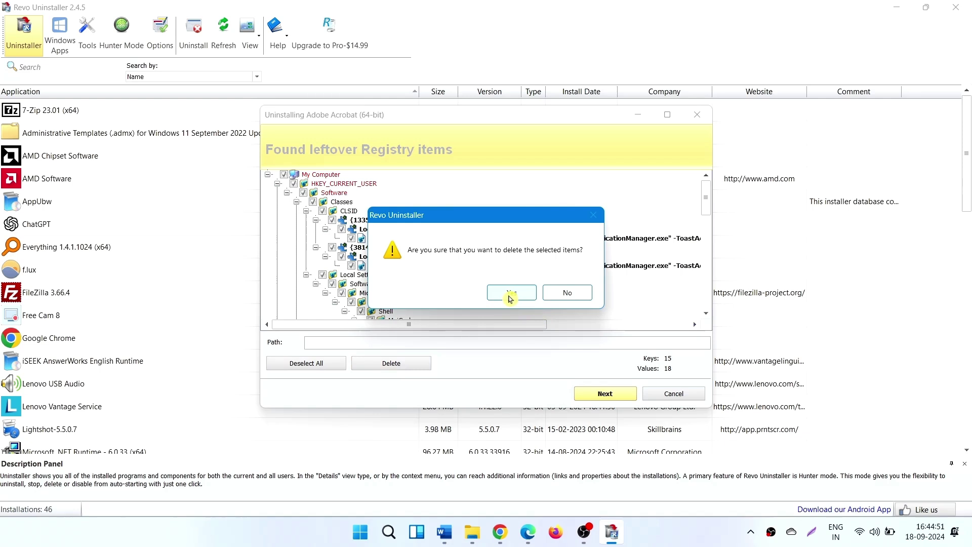
{"action": "left_click", "coordinate": [510, 298]}
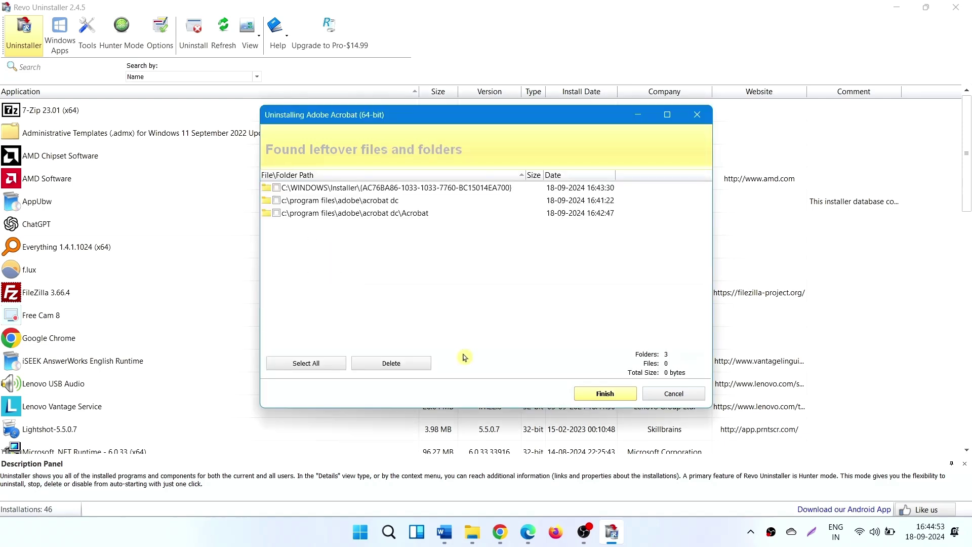
Select and delete all three leftover Acrobat folders.
{"action": "left_click", "coordinate": [301, 365]}
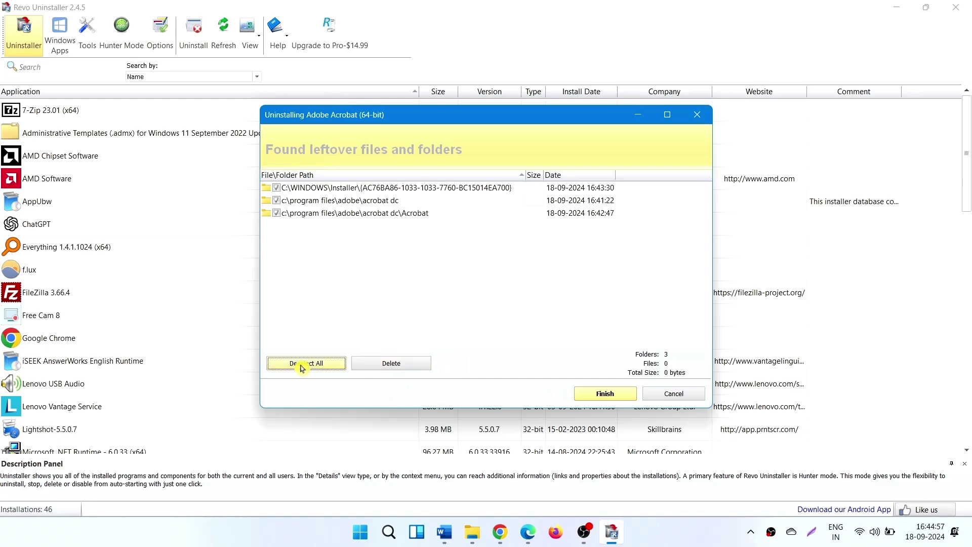
{"action": "left_click", "coordinate": [386, 364]}
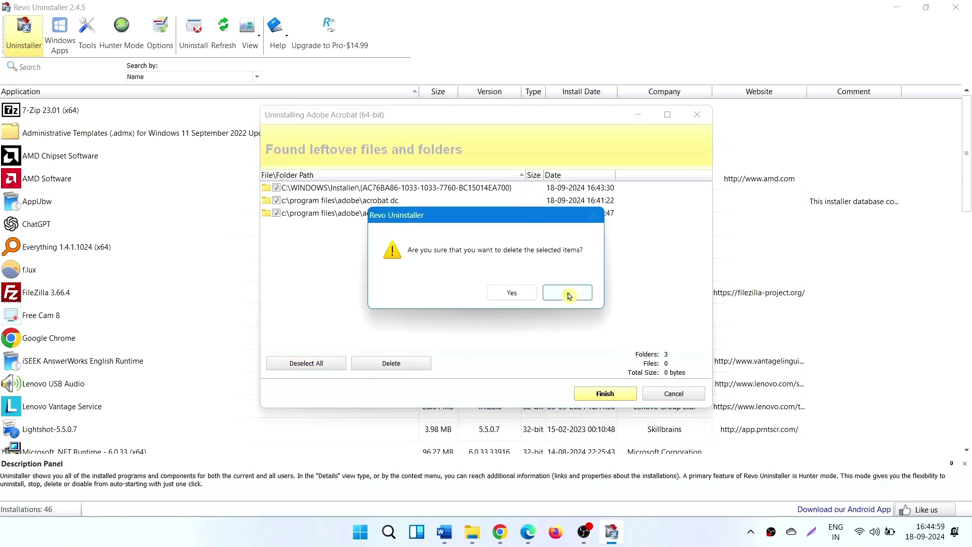
{"action": "left_click", "coordinate": [498, 292]}
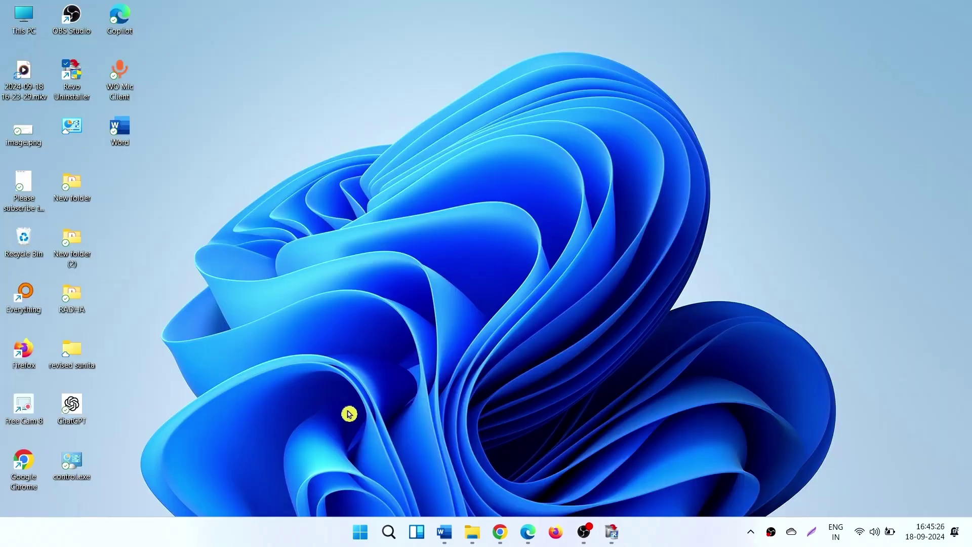
{"action": "left_click", "coordinate": [360, 534]}
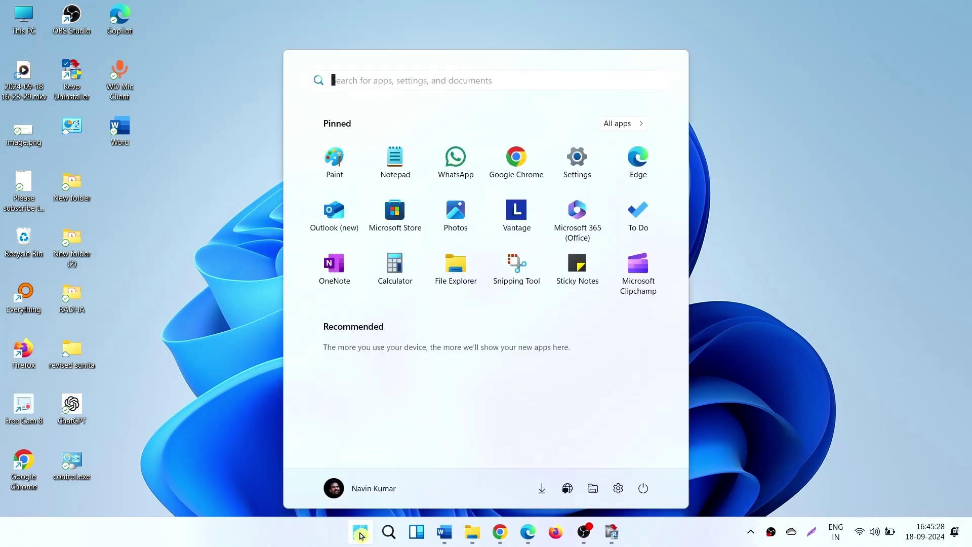
{"action": "left_click", "coordinate": [646, 492]}
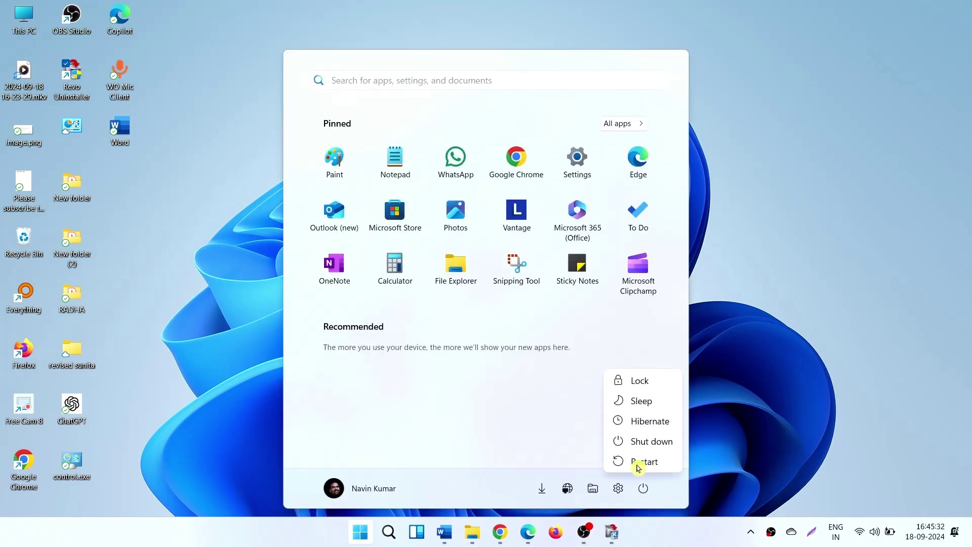
{"action": "key", "text": "Escape"}
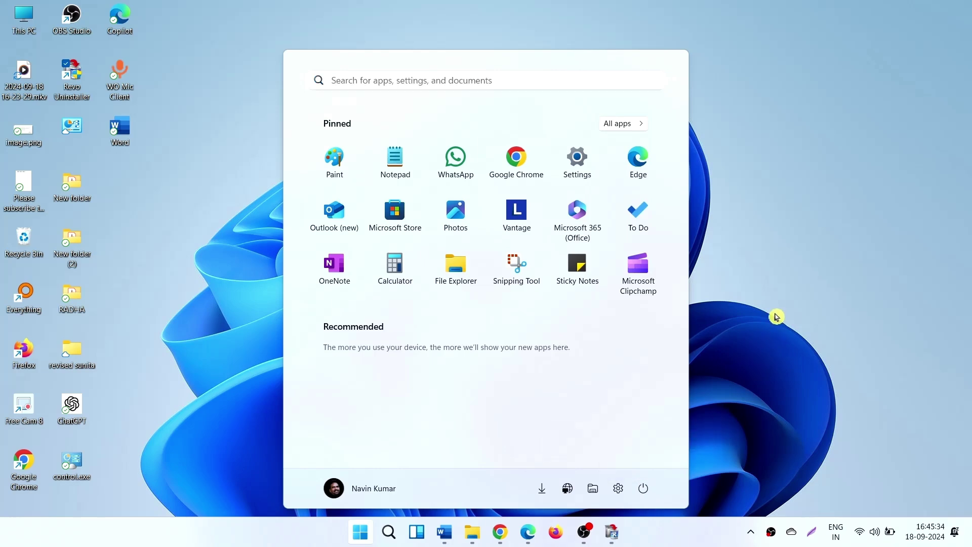
{"action": "left_click", "coordinate": [776, 318]}
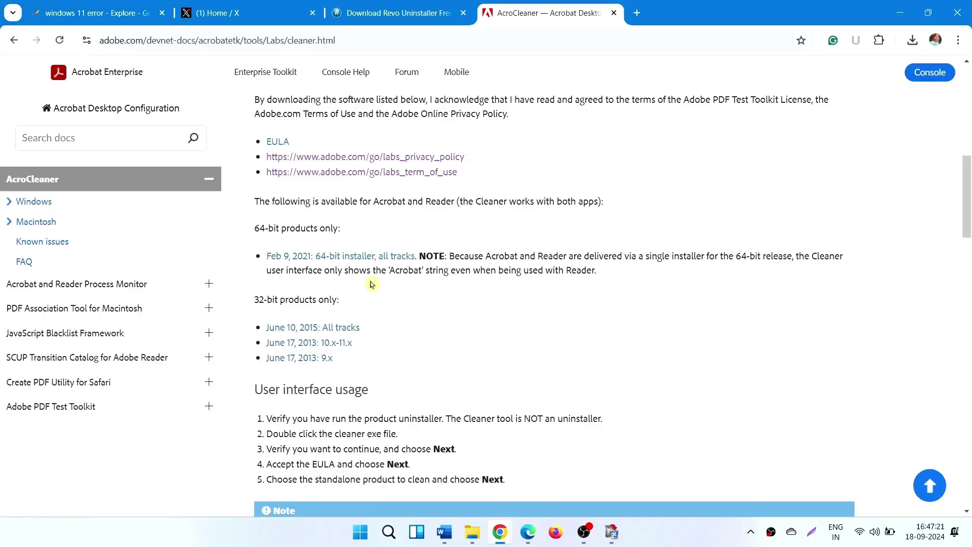
{"action": "scroll", "coordinate": [365, 229], "scroll_direction": "up", "scroll_amount": 1}
{"action": "scroll", "coordinate": [369, 232], "scroll_direction": "up", "scroll_amount": 4}
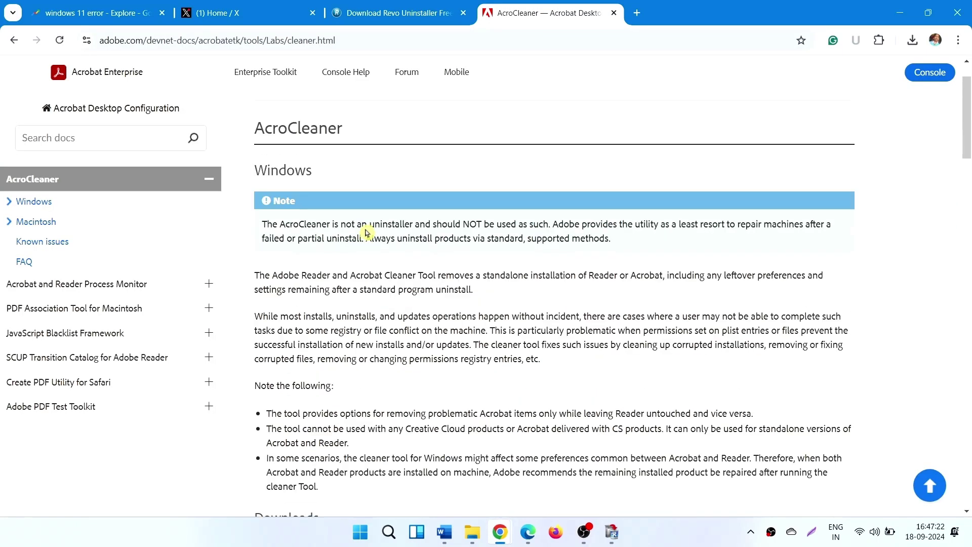
{"action": "scroll", "coordinate": [370, 233], "scroll_direction": "down", "scroll_amount": 2}
{"action": "scroll", "coordinate": [366, 232], "scroll_direction": "down", "scroll_amount": 3}
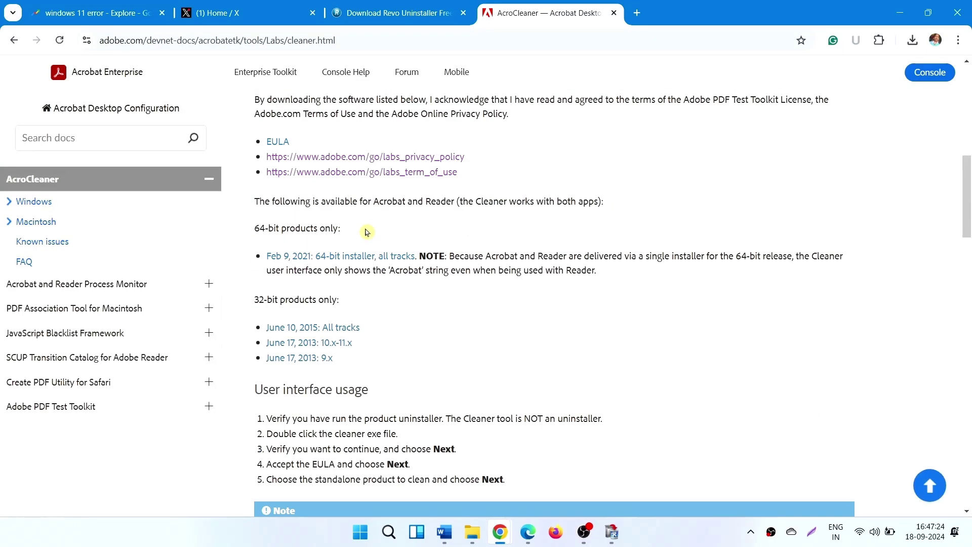
{"action": "scroll", "coordinate": [367, 231], "scroll_direction": "down", "scroll_amount": 2}
{"action": "scroll", "coordinate": [365, 230], "scroll_direction": "up", "scroll_amount": 4}
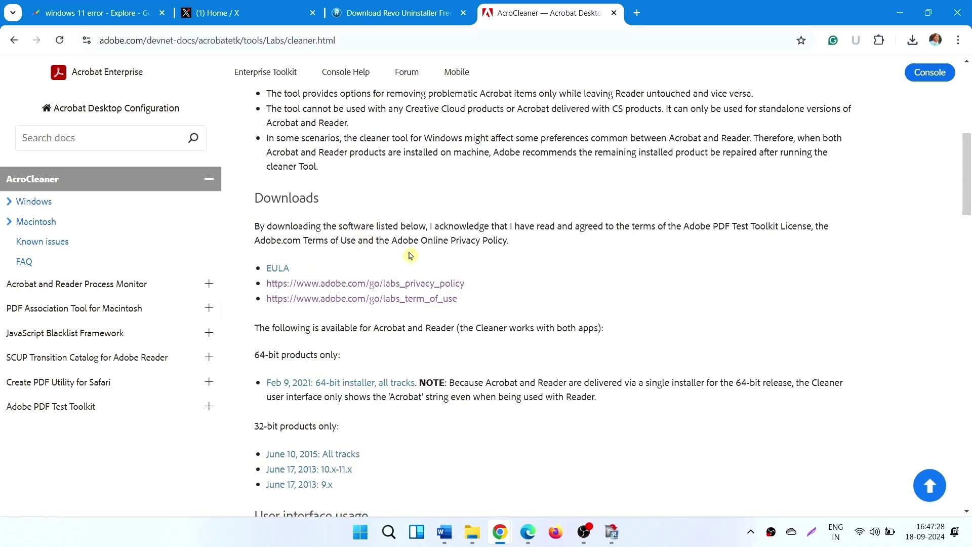
{"action": "scroll", "coordinate": [407, 255], "scroll_direction": "down", "scroll_amount": 2}
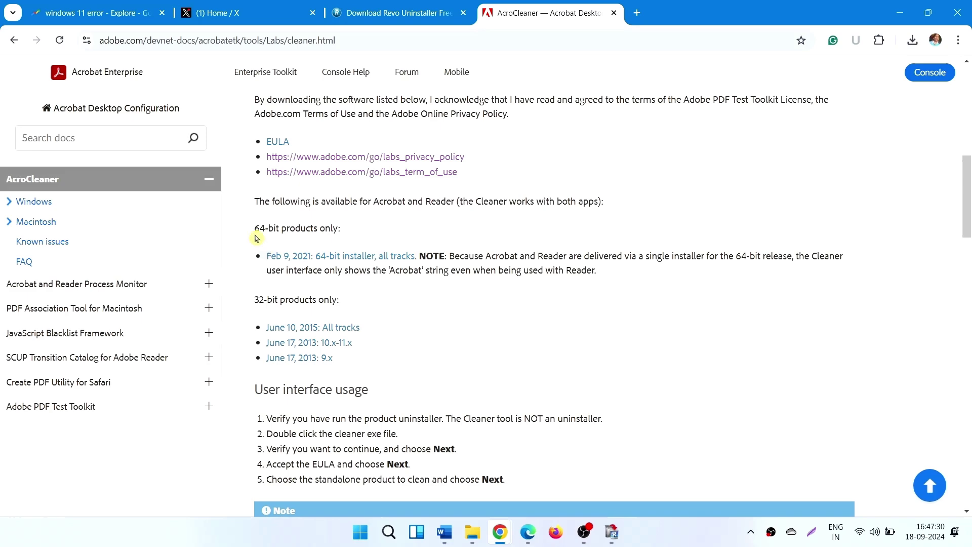
Highlight the 64-bit products line on the AcroCleaner page, then minimise Chrome.
{"action": "left_click_drag", "start_coordinate": [253, 232], "coordinate": [343, 231]}
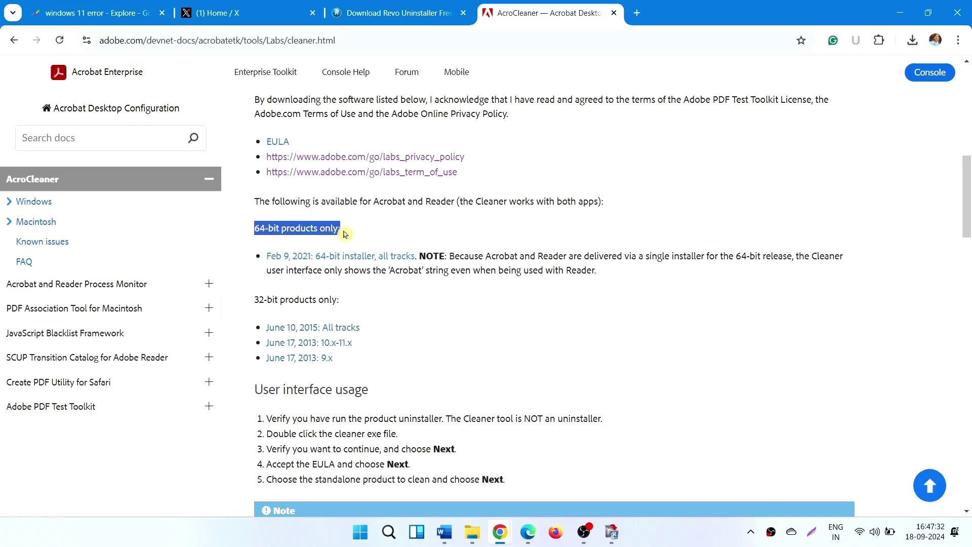
{"action": "left_click", "coordinate": [362, 228]}
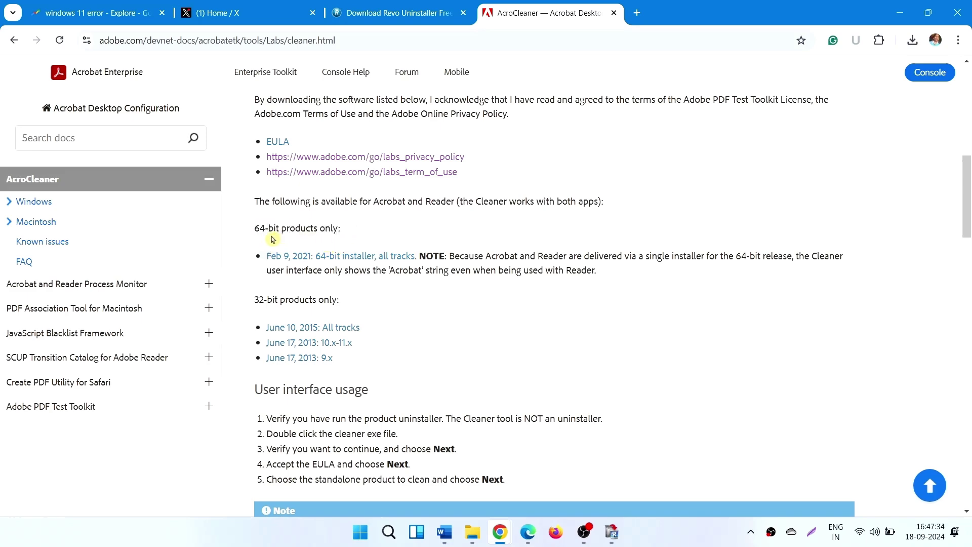
{"action": "left_click", "coordinate": [499, 531]}
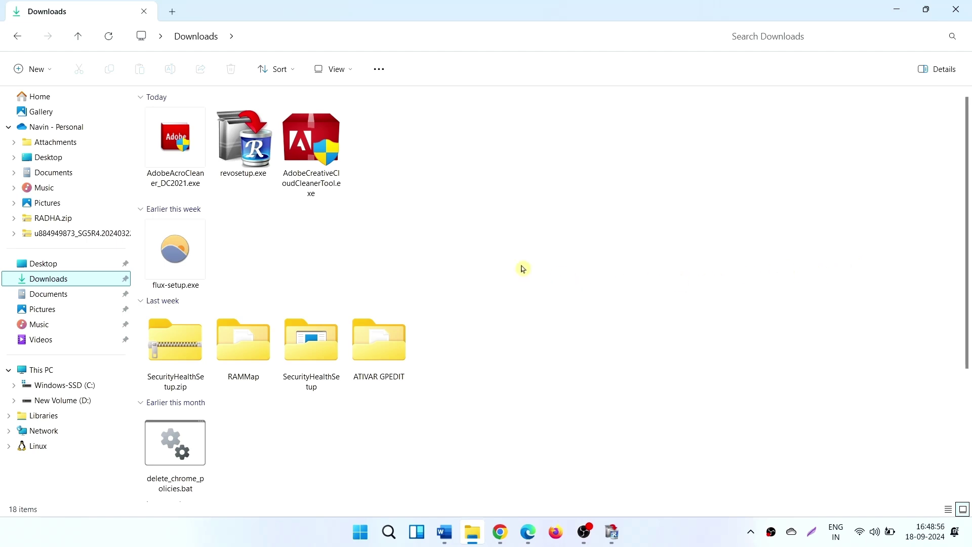
{"action": "mouse_move", "coordinate": [175, 141]}
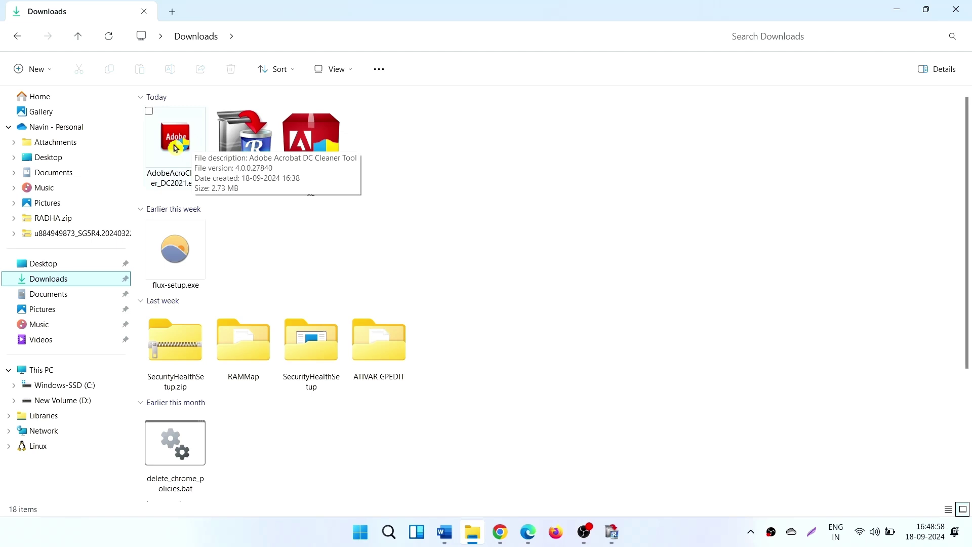
Run AdobeAcroCleaner_DC2021.exe from Downloads as administrator.
{"action": "left_click", "coordinate": [174, 147]}
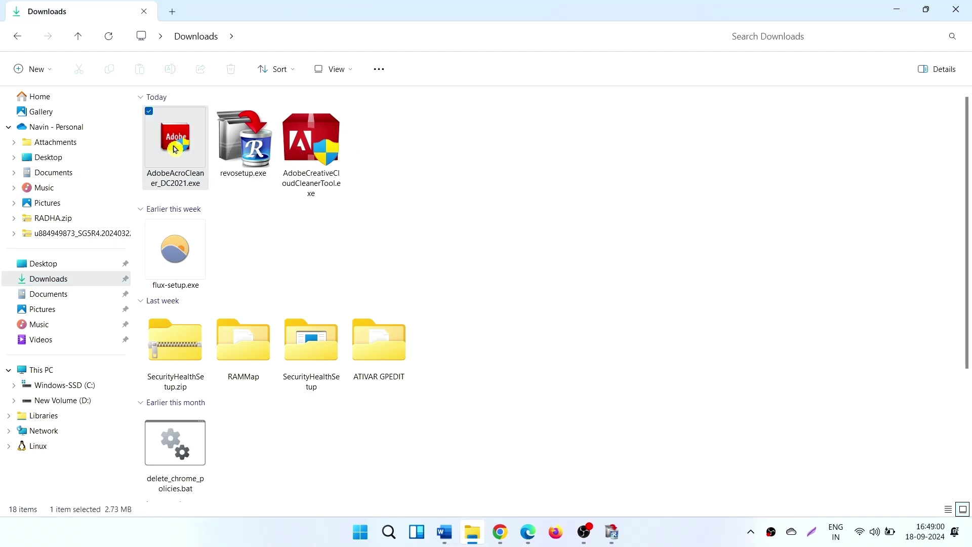
{"action": "right_click", "coordinate": [174, 148]}
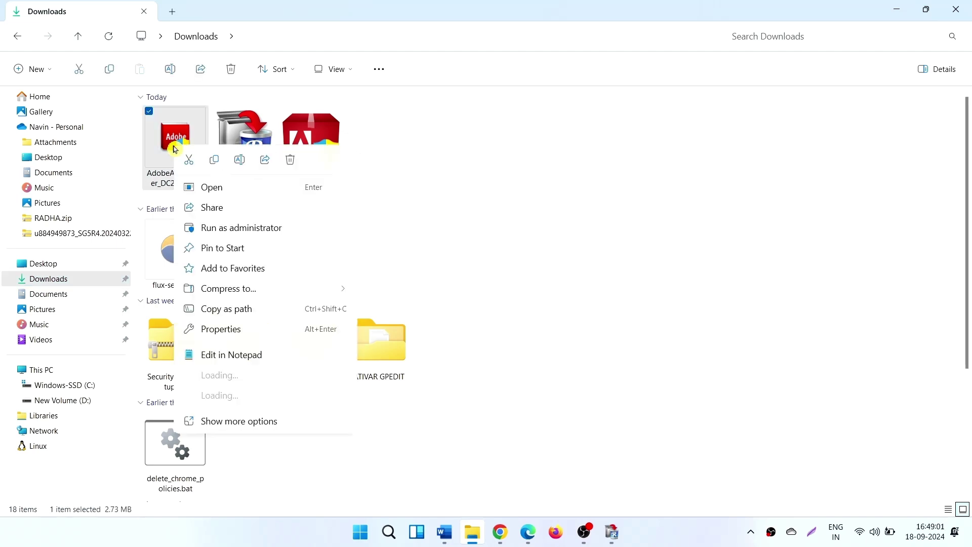
{"action": "left_click", "coordinate": [232, 228]}
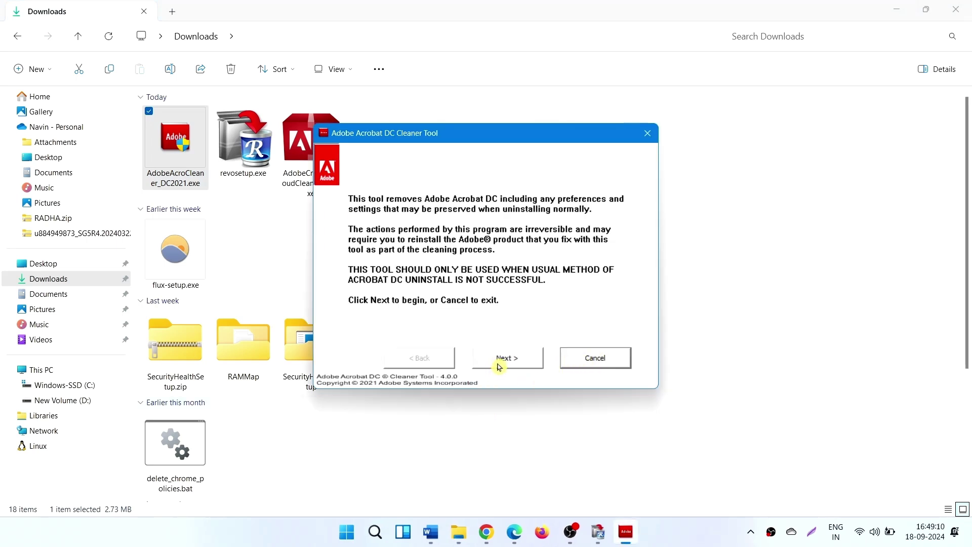
Accept the licence, clean Acrobat DC with default settings, ignoring the Microsoft Word warning.
{"action": "left_click", "coordinate": [501, 361]}
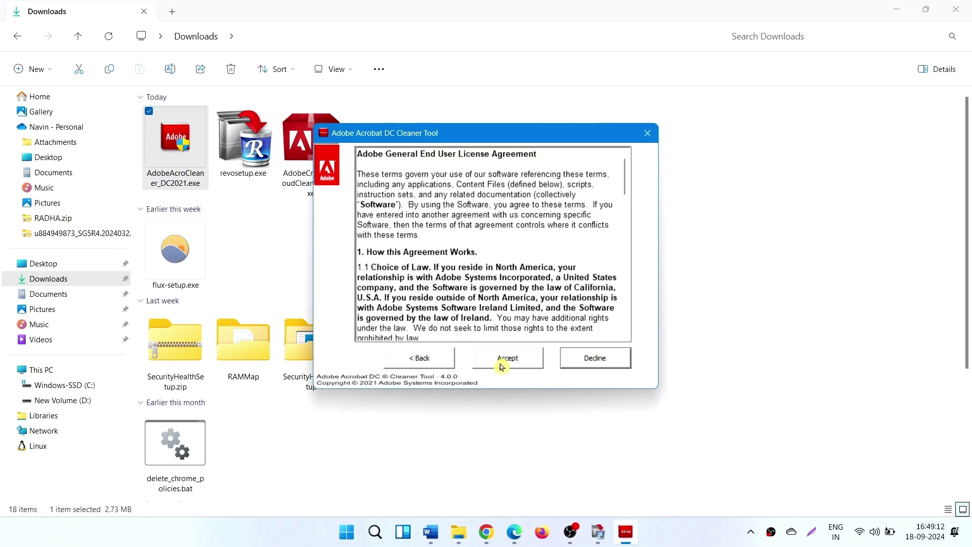
{"action": "left_click", "coordinate": [536, 363]}
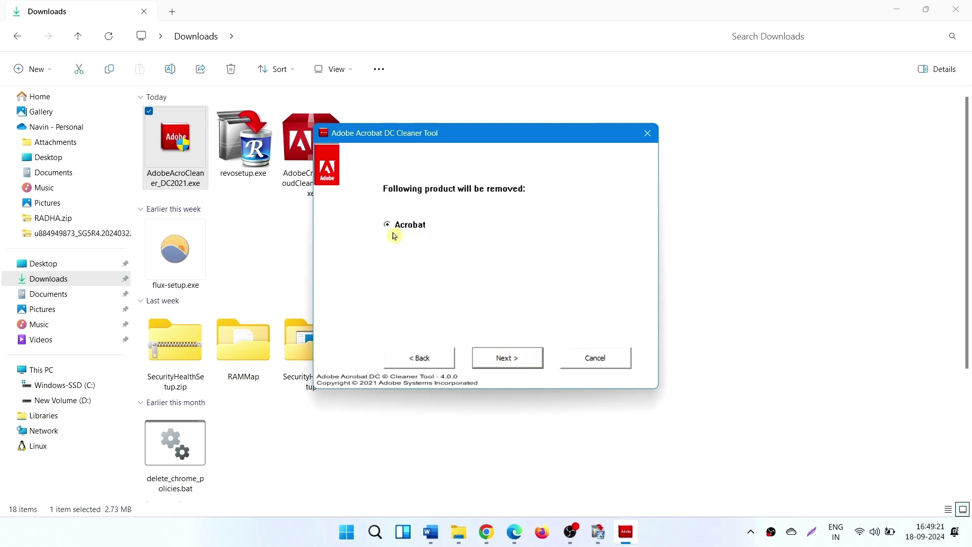
{"action": "left_click", "coordinate": [496, 365]}
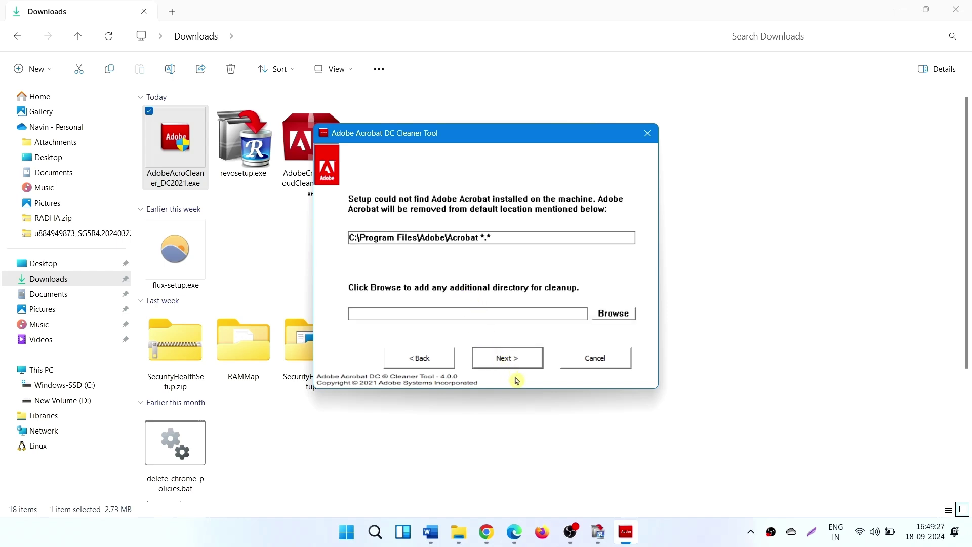
{"action": "left_click", "coordinate": [521, 361]}
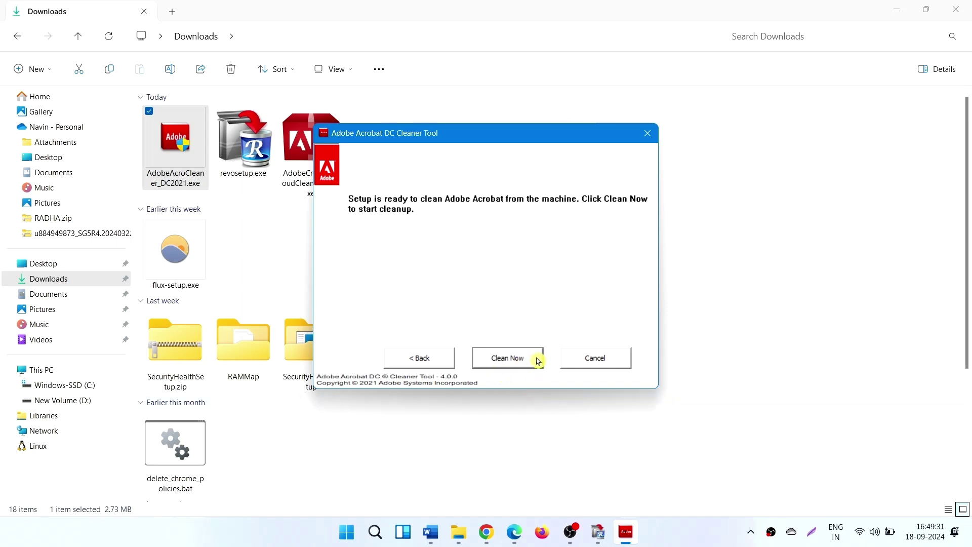
{"action": "left_click", "coordinate": [522, 361]}
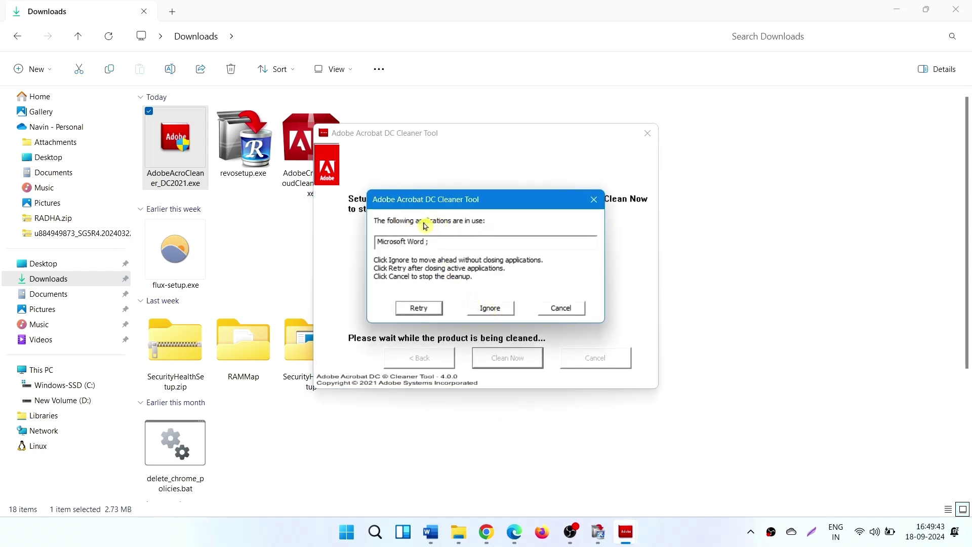
{"action": "left_click", "coordinate": [498, 311]}
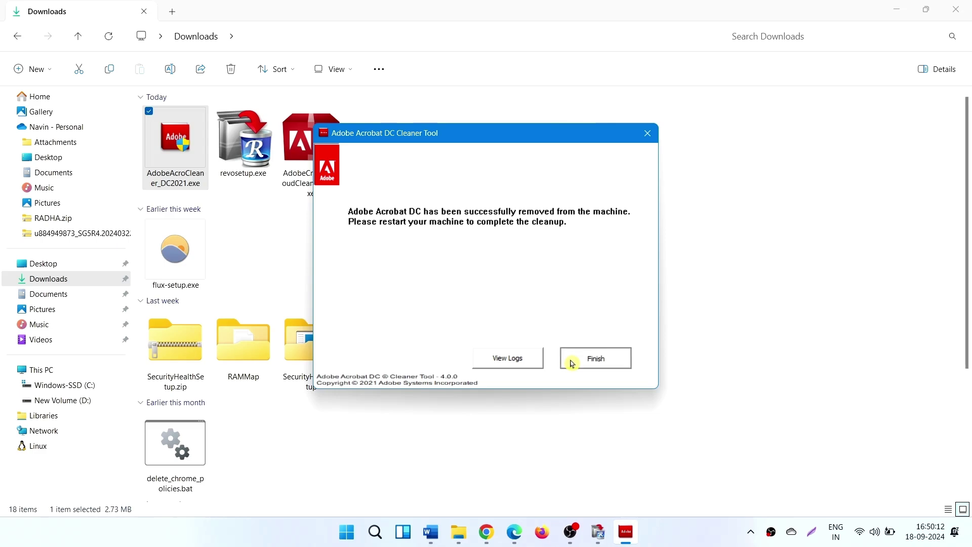
{"action": "left_click", "coordinate": [572, 364]}
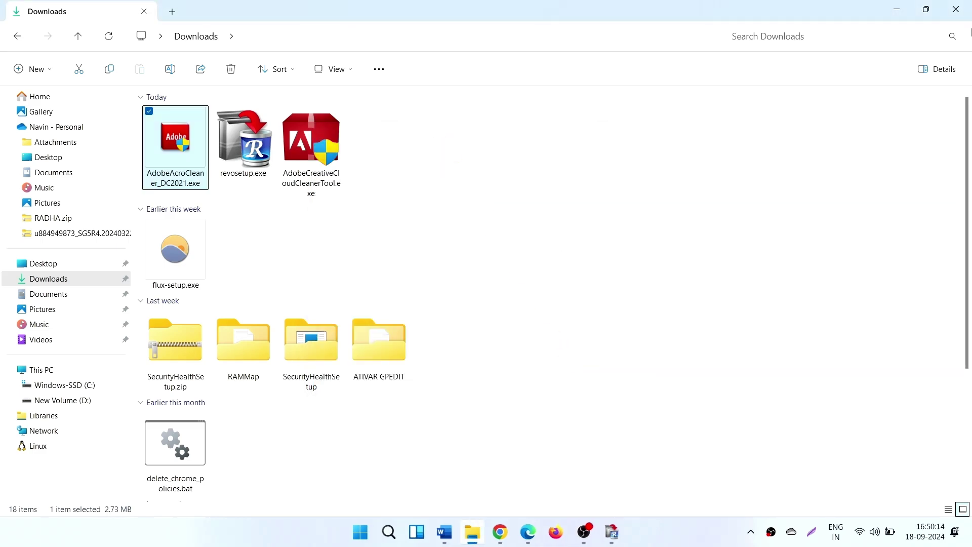
Close File Explorer, view the Acrobat 24.002.20857 installer tables, then minimise Chrome.
{"action": "left_click", "coordinate": [956, 8]}
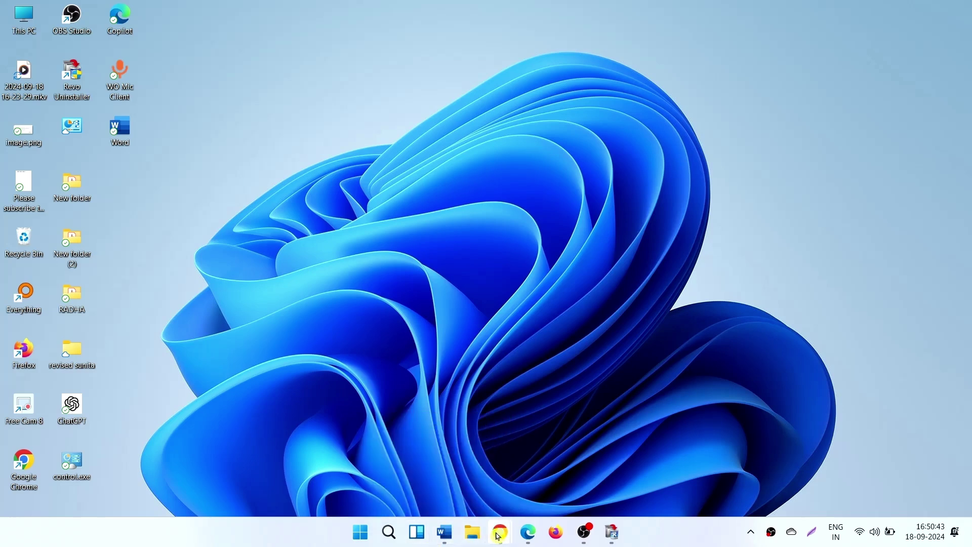
{"action": "mouse_move", "coordinate": [499, 532]}
{"action": "left_click", "coordinate": [490, 490]}
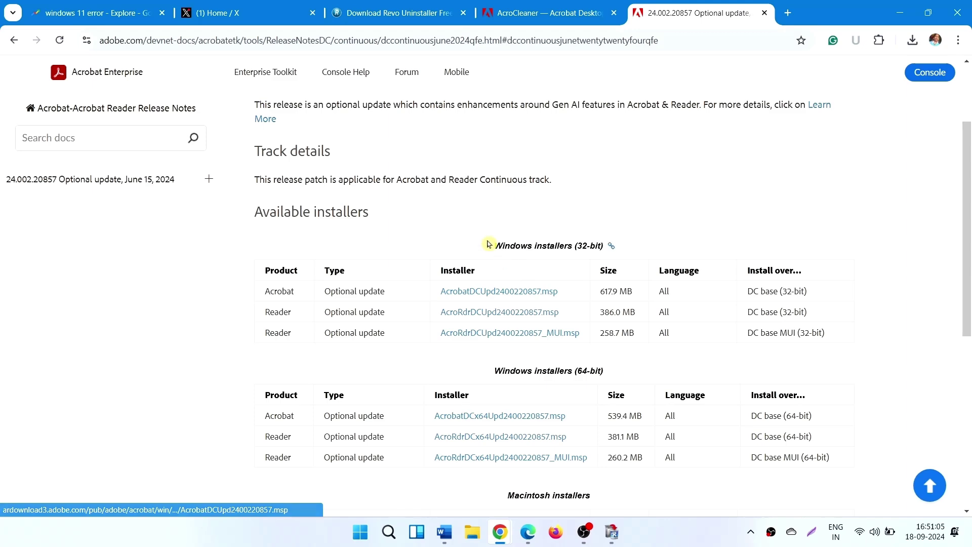
{"action": "scroll", "coordinate": [403, 253], "scroll_direction": "down", "scroll_amount": 2}
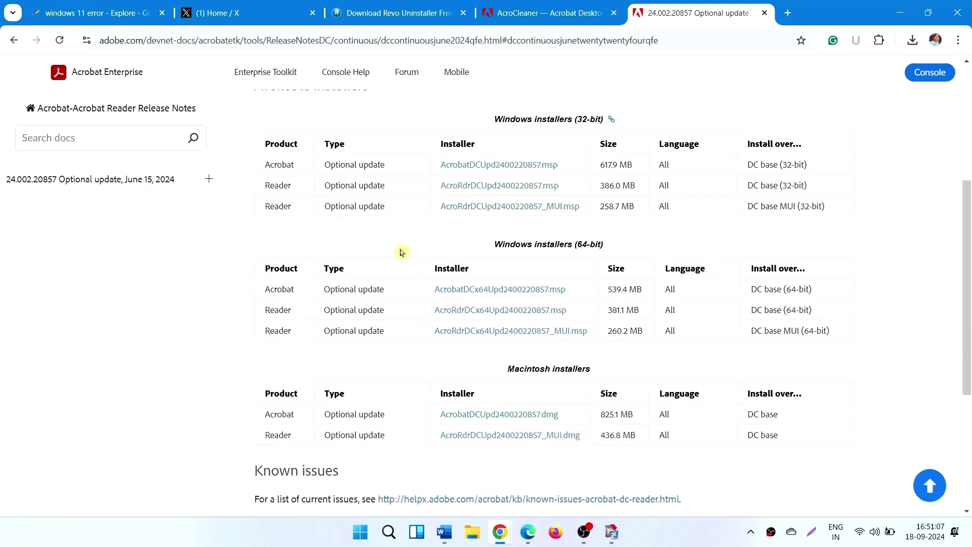
{"action": "scroll", "coordinate": [402, 252], "scroll_direction": "up", "scroll_amount": 2}
{"action": "scroll", "coordinate": [401, 252], "scroll_direction": "down", "scroll_amount": 2}
{"action": "left_click", "coordinate": [900, 13]}
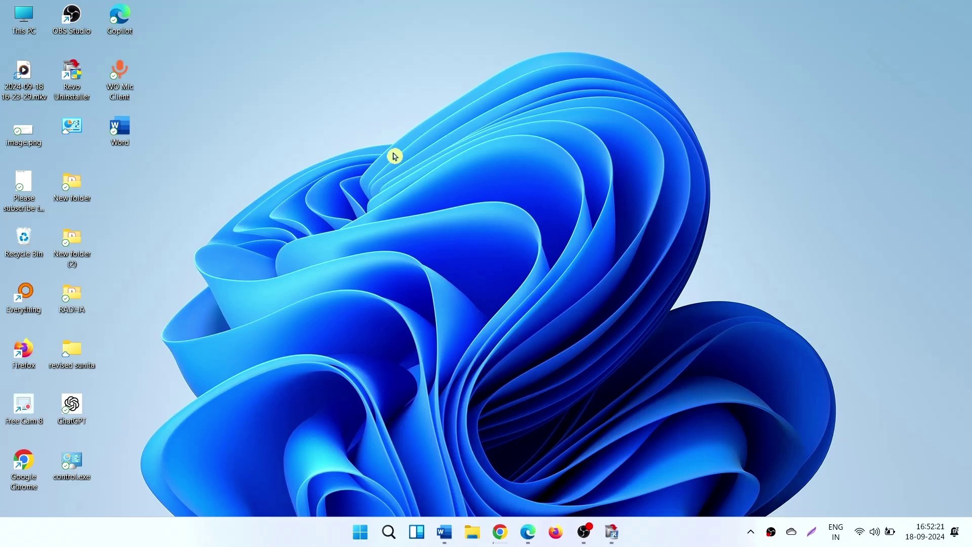
Refresh the desktop from its right-click menu.
{"action": "right_click", "coordinate": [395, 155]}
{"action": "left_click", "coordinate": [420, 208]}
Open the Services console through Windows Search.
{"action": "left_click", "coordinate": [390, 535]}
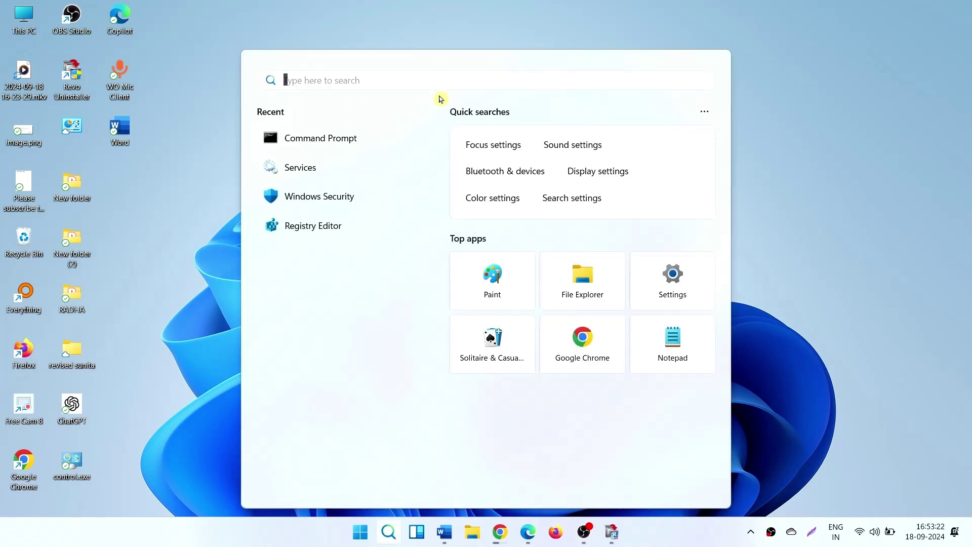
{"action": "type", "text": "serv"}
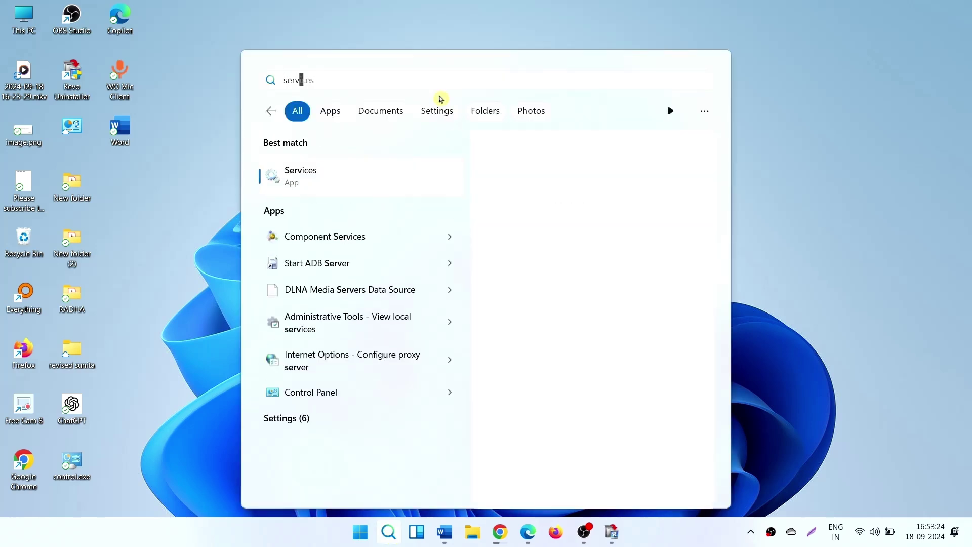
{"action": "type", "text": "ices"}
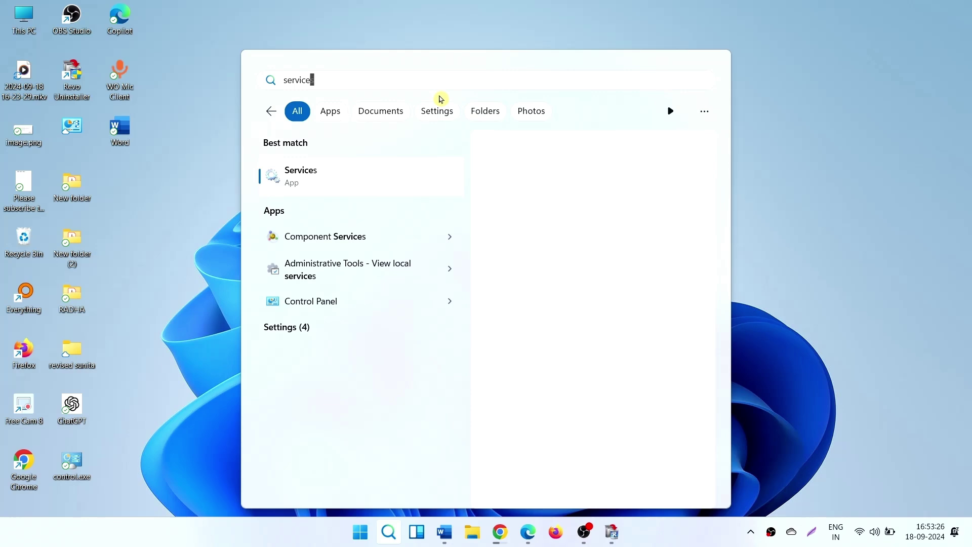
{"action": "left_click", "coordinate": [349, 183]}
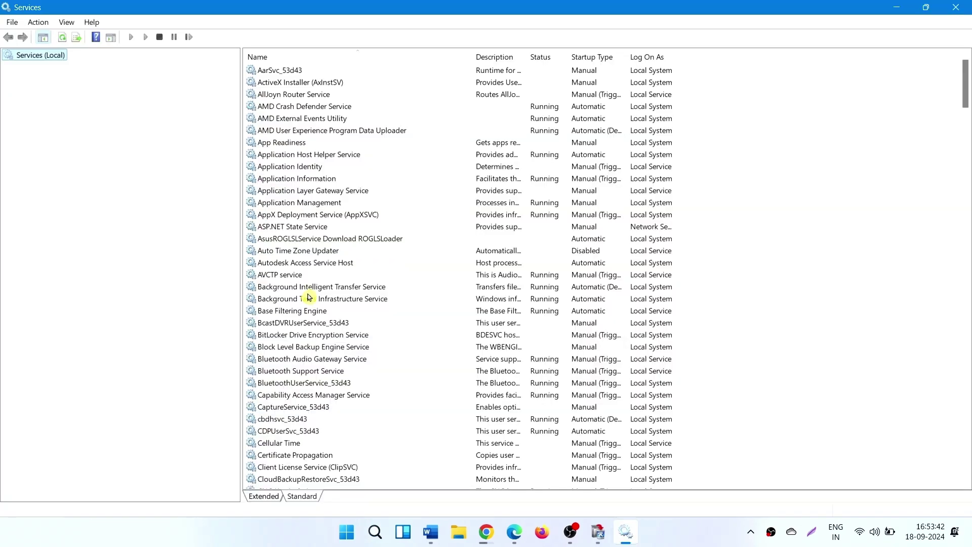
{"action": "scroll", "coordinate": [307, 301], "scroll_direction": "down", "scroll_amount": 2}
{"action": "scroll", "coordinate": [305, 315], "scroll_direction": "down", "scroll_amount": 2}
{"action": "scroll", "coordinate": [305, 315], "scroll_direction": "down", "scroll_amount": 4}
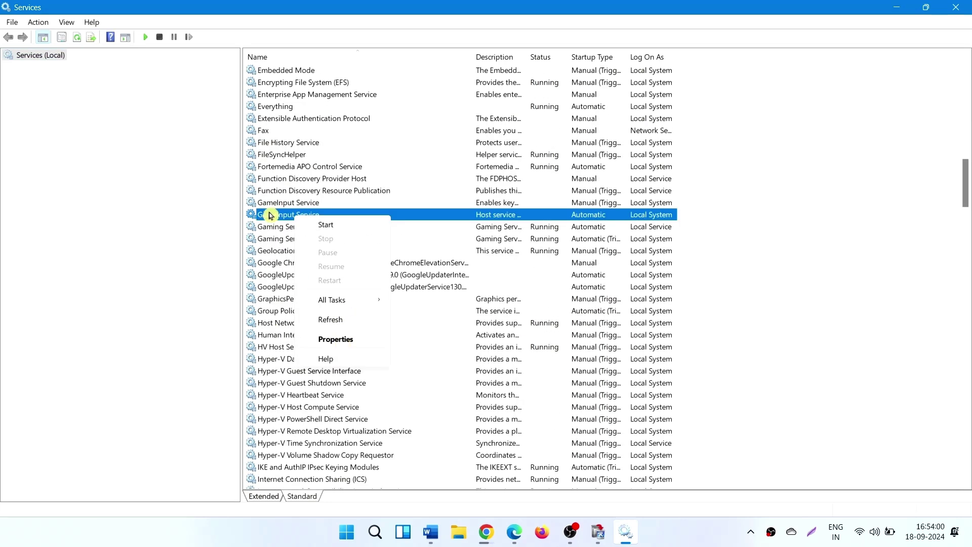
Open the Properties dialog for GameInput Service from its right-click menu.
{"action": "left_click", "coordinate": [293, 218]}
{"action": "right_click", "coordinate": [320, 215]}
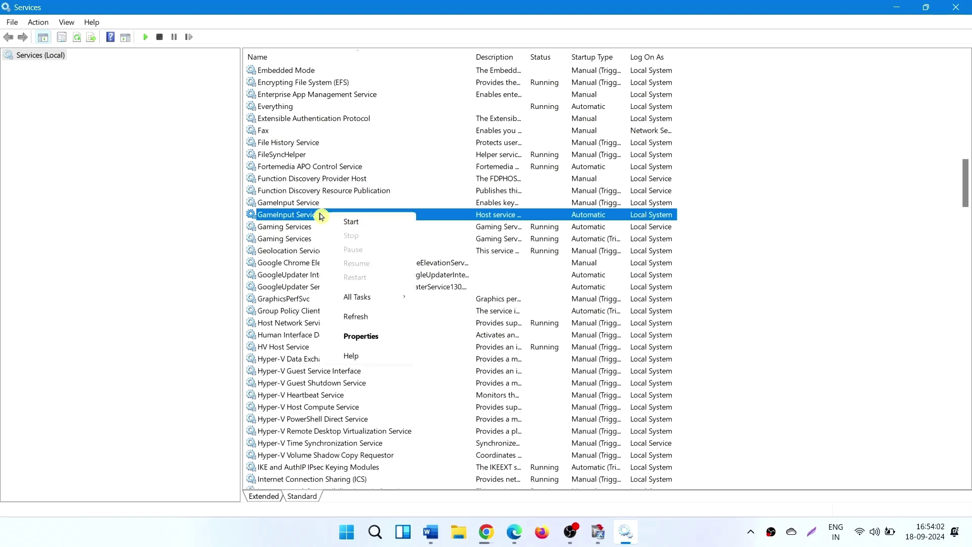
{"action": "left_click", "coordinate": [354, 336]}
Set GameInput Service's startup type to Disabled and apply it.
{"action": "left_click", "coordinate": [591, 250]}
{"action": "left_click", "coordinate": [509, 297]}
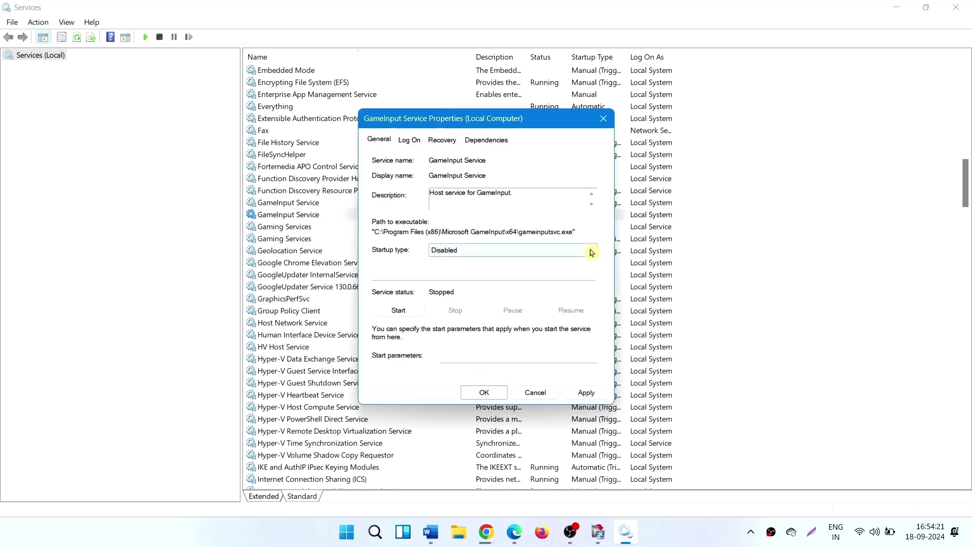
{"action": "left_click", "coordinate": [592, 252]}
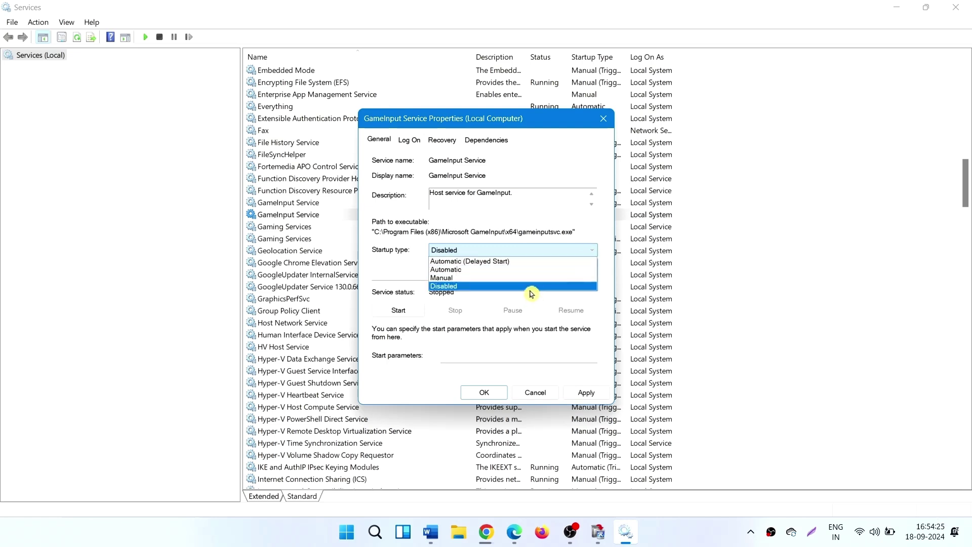
{"action": "left_click", "coordinate": [531, 293]}
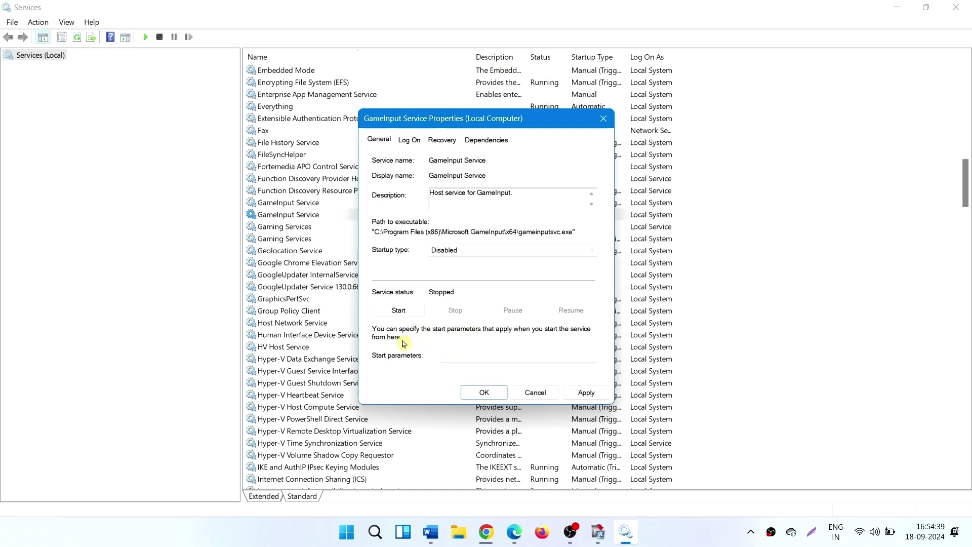
{"action": "left_click", "coordinate": [589, 396]}
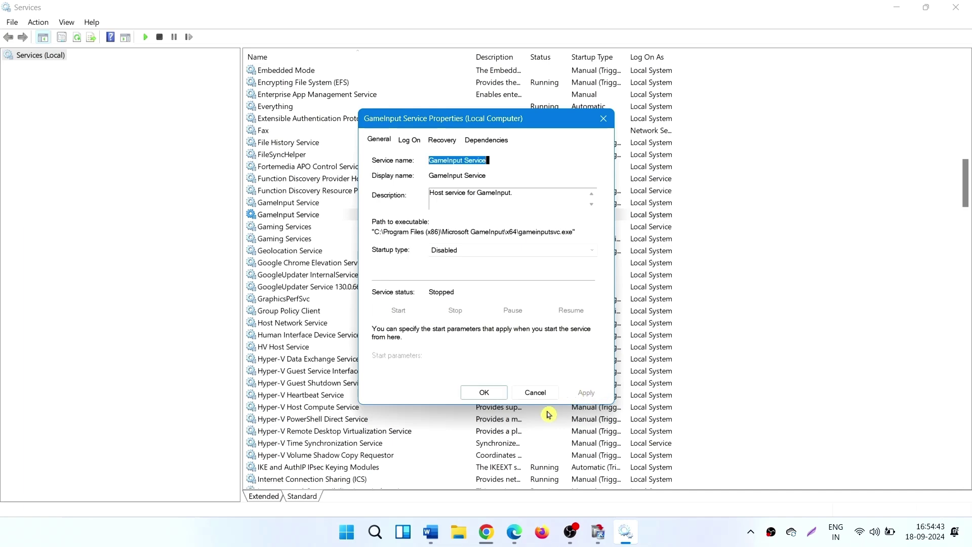